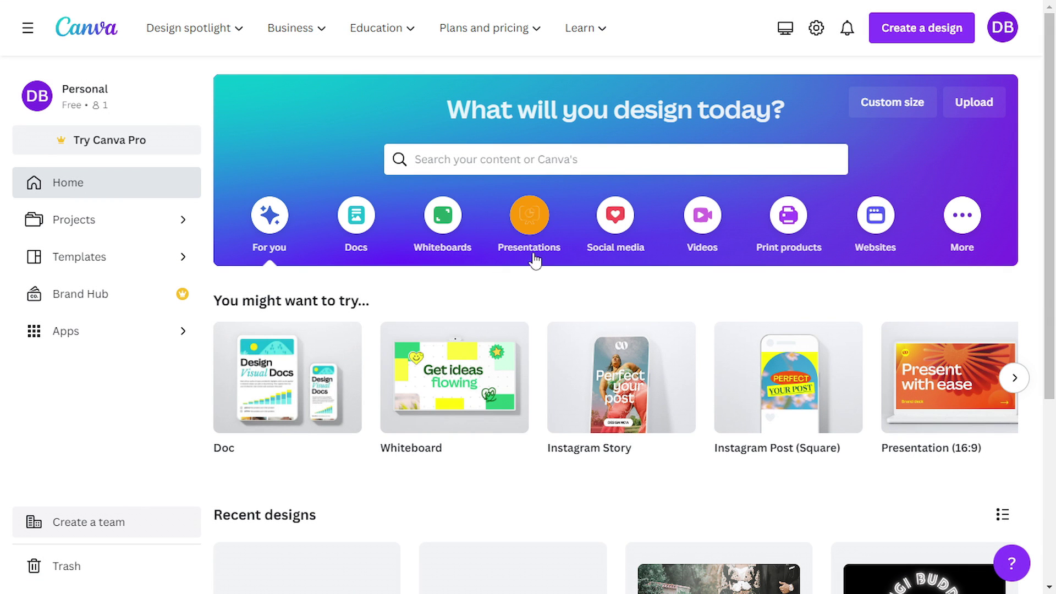
- Start a new blank Presentation (16:9) from the Canva home page
{"action": "left_click", "coordinate": [536, 233]}
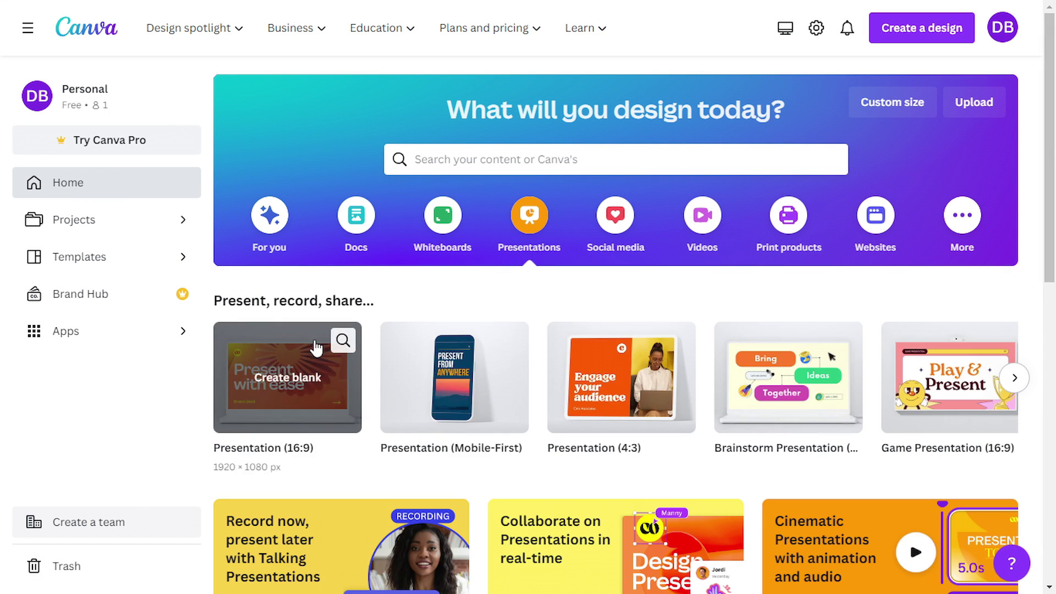
{"action": "left_click", "coordinate": [326, 367]}
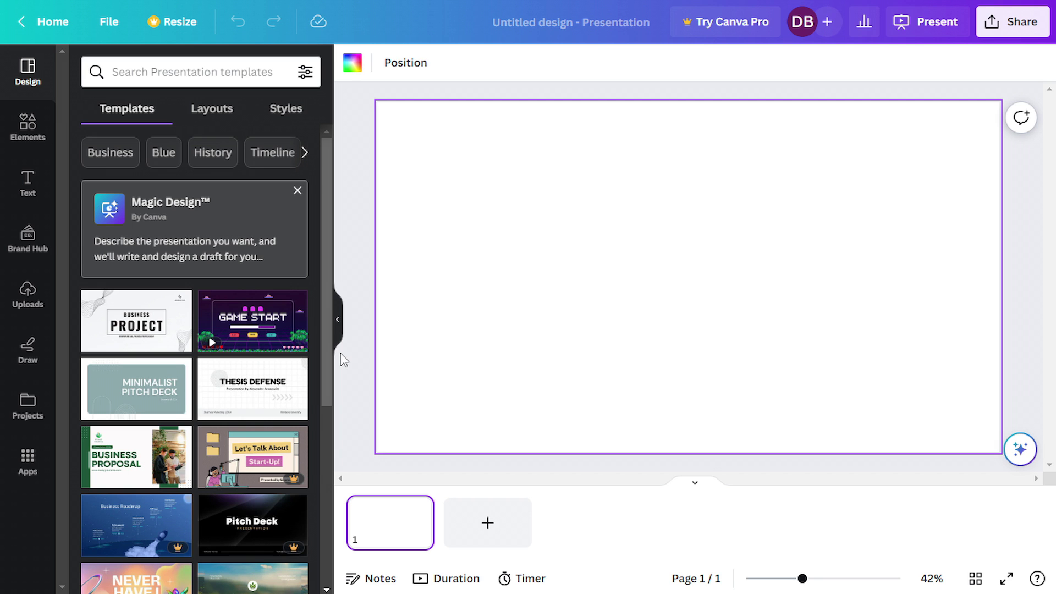
{"action": "mouse_move", "coordinate": [137, 321]}
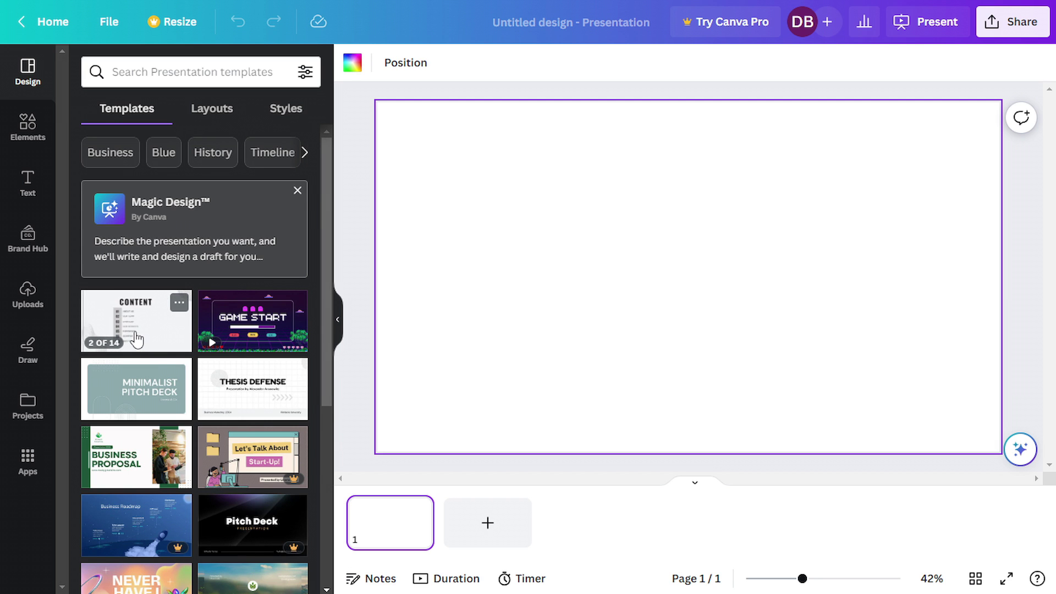
- Apply the Grey minimalist Business Project title page to the slide
{"action": "left_click", "coordinate": [138, 299]}
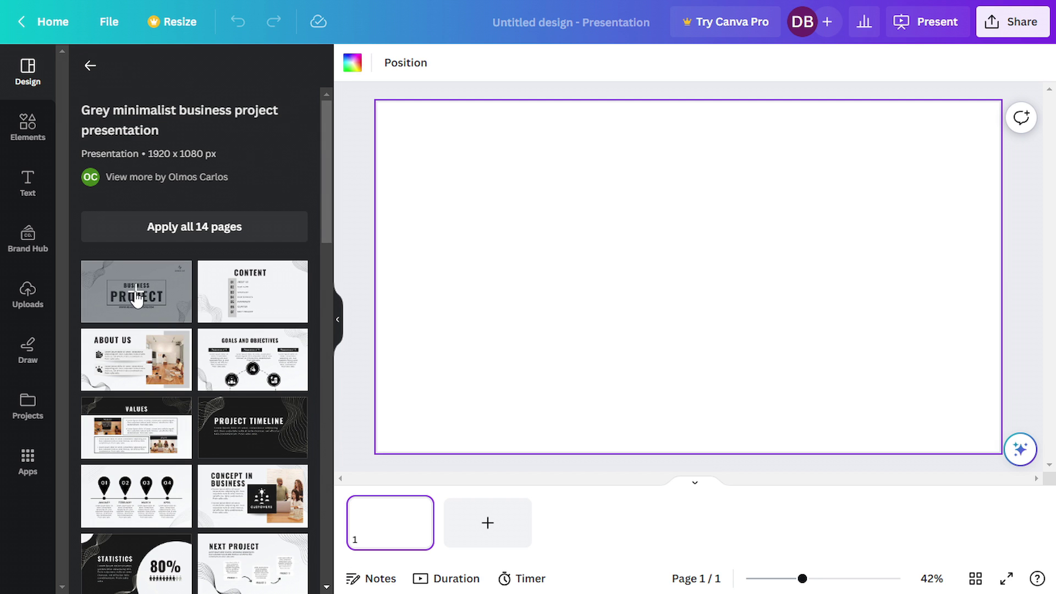
{"action": "left_click", "coordinate": [137, 299]}
{"action": "left_click", "coordinate": [516, 405]}
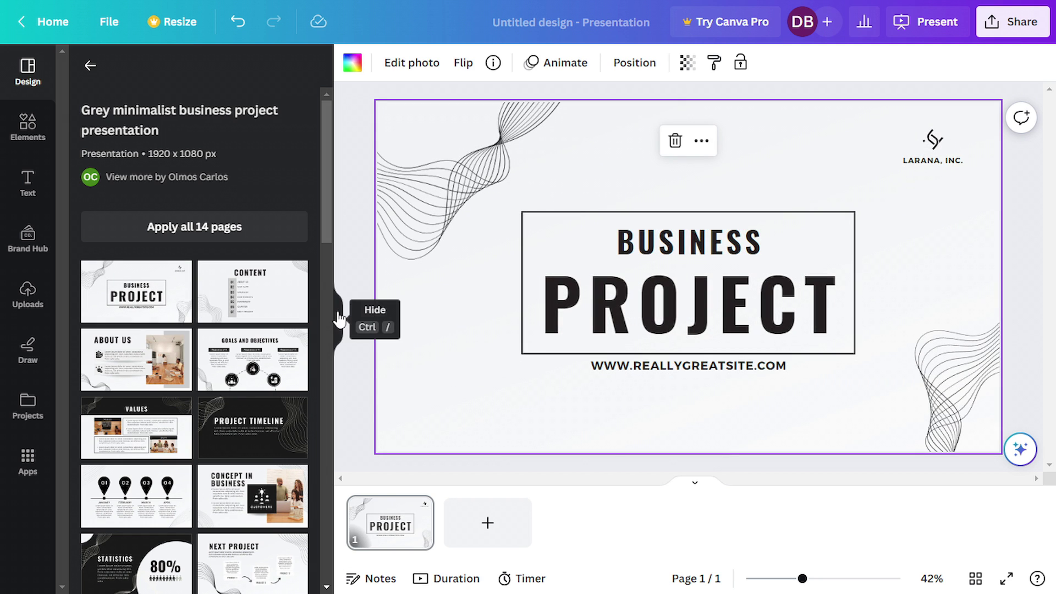
- Duplicate the title slide so the presentation has two identical pages
{"action": "left_click", "coordinate": [338, 317]}
{"action": "right_click", "coordinate": [111, 520]}
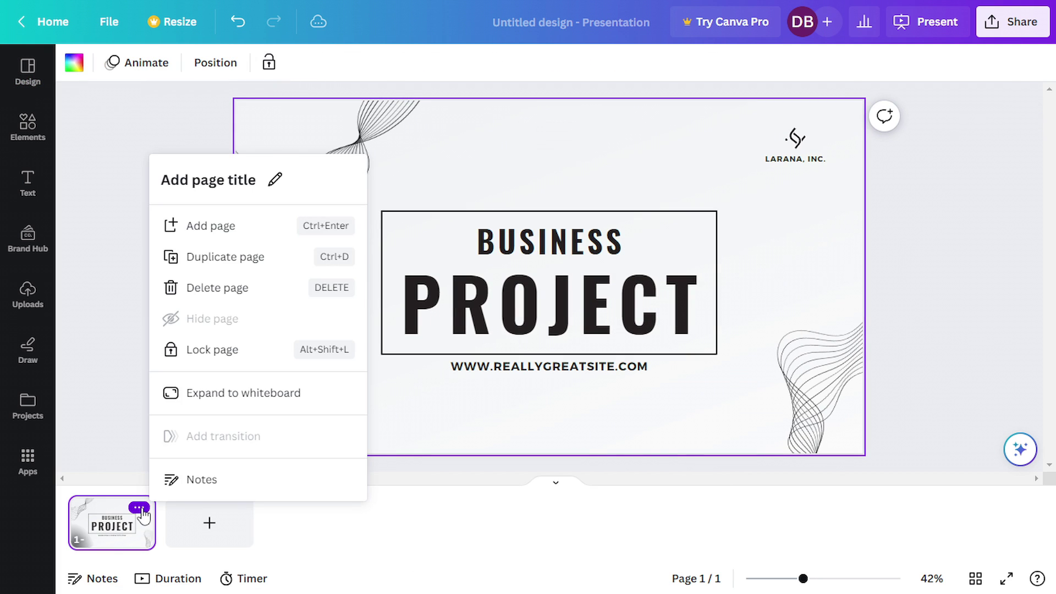
{"action": "left_click", "coordinate": [246, 258]}
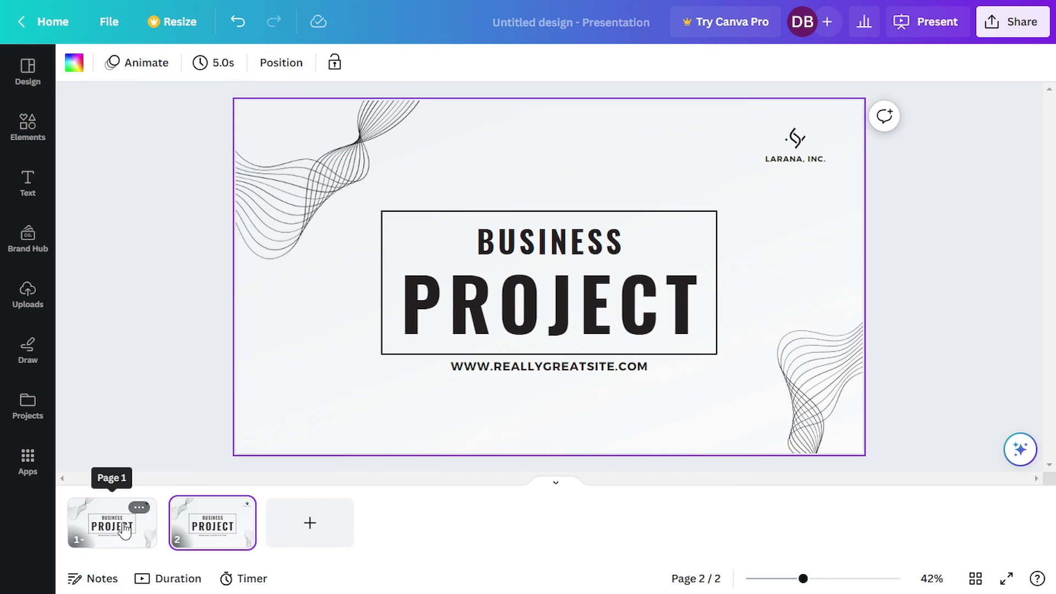
{"action": "left_click", "coordinate": [124, 529]}
- Shrink the PROJECT title on slide 1 to a small size beneath BUSINESS
{"action": "left_click", "coordinate": [701, 309]}
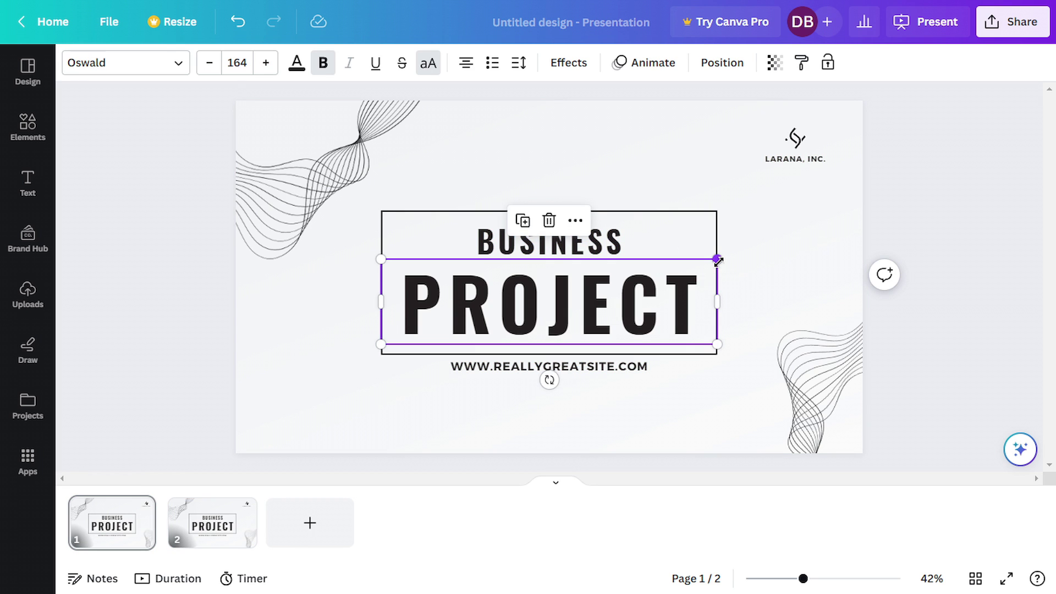
{"action": "mouse_move", "coordinate": [703, 262]}
{"action": "left_mouse_down"}
{"action": "mouse_move", "coordinate": [454, 315]}
{"action": "mouse_move", "coordinate": [554, 307]}
{"action": "mouse_move", "coordinate": [545, 302]}
{"action": "left_mouse_up"}
{"action": "left_click", "coordinate": [980, 354]}
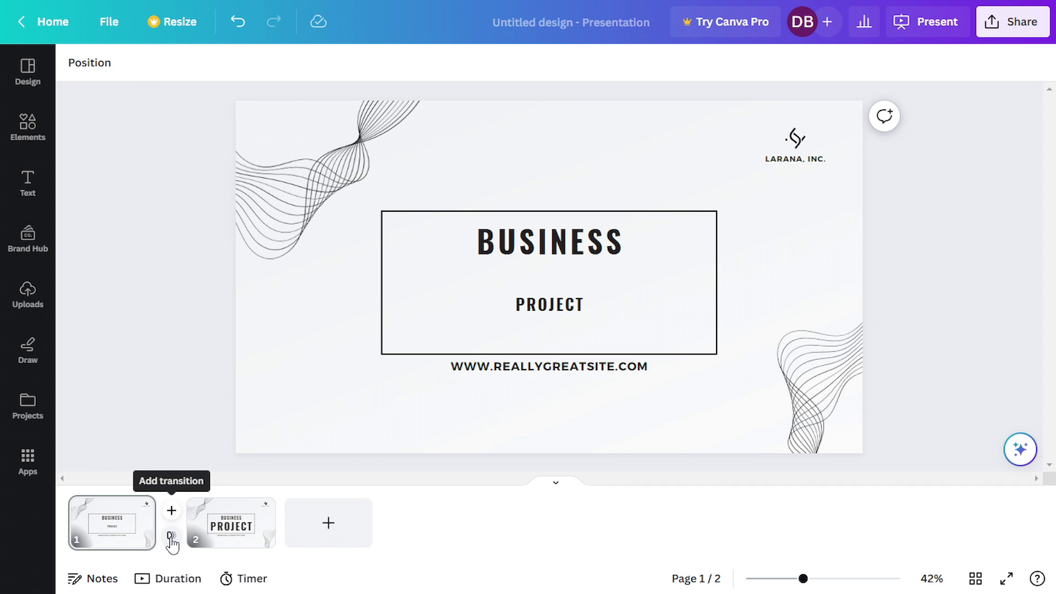
{"action": "left_click", "coordinate": [170, 538]}
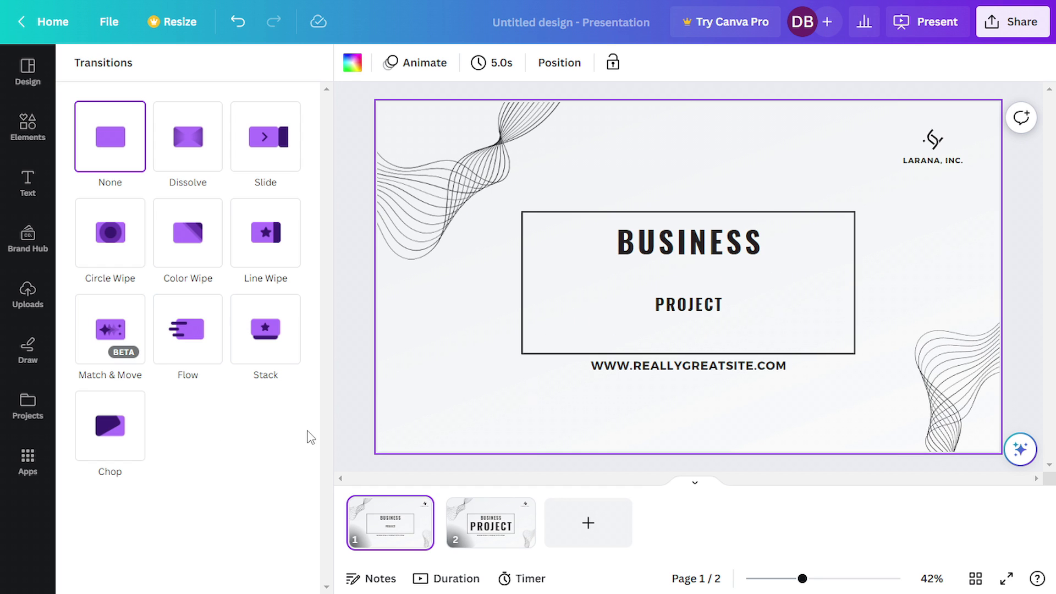
{"action": "key", "text": "Escape"}
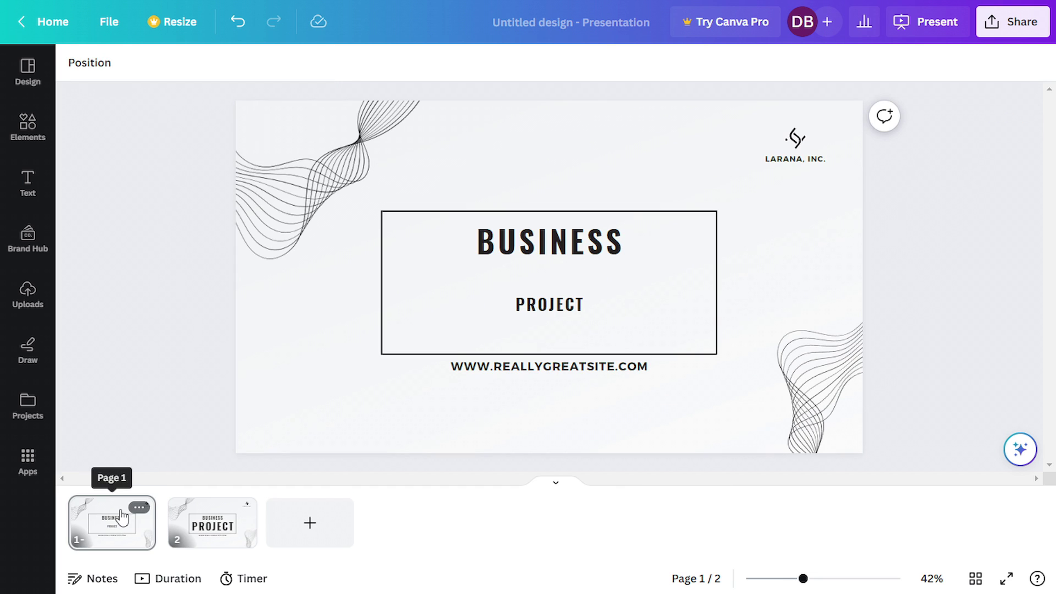
- Push the top-left wave mostly off slide 1 and move the bottom-right wave toward the centre
{"action": "left_click", "coordinate": [280, 177]}
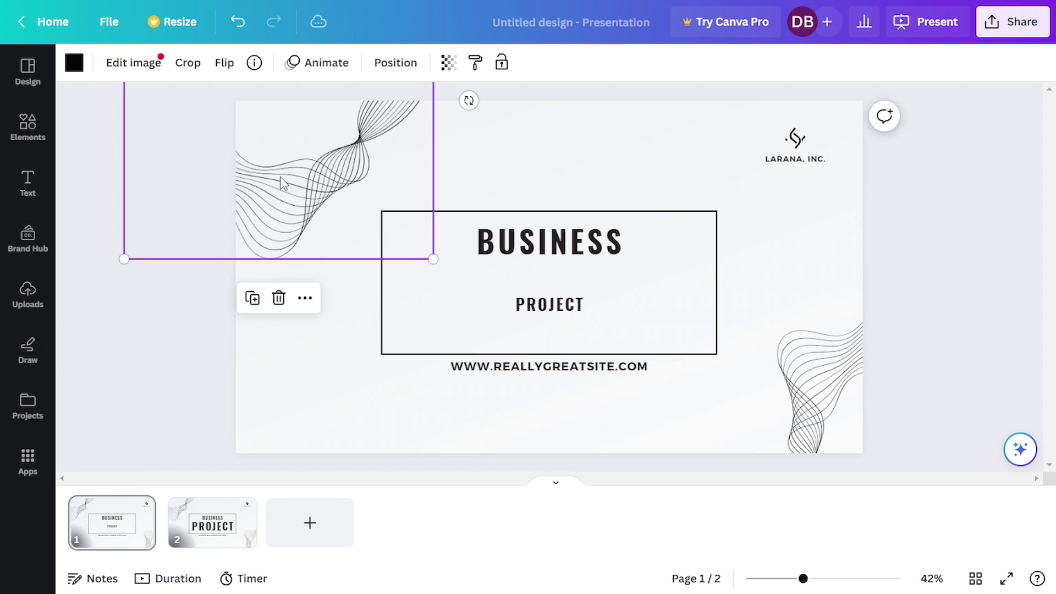
{"action": "left_click_drag", "start_coordinate": [327, 186], "coordinate": [229, 112]}
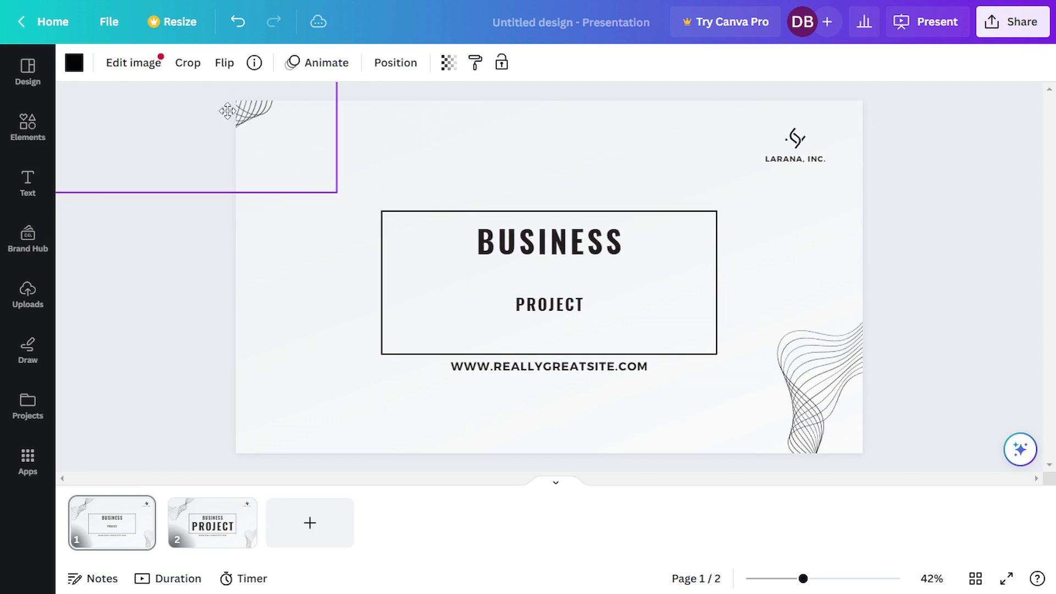
{"action": "left_click_drag", "start_coordinate": [816, 349], "coordinate": [753, 314]}
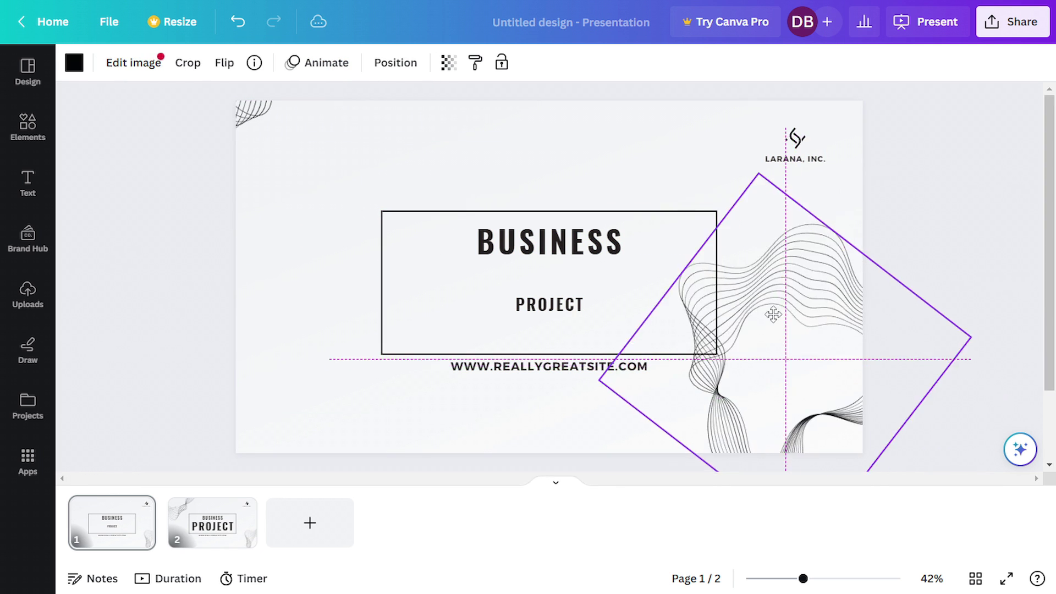
{"action": "left_click", "coordinate": [796, 140]}
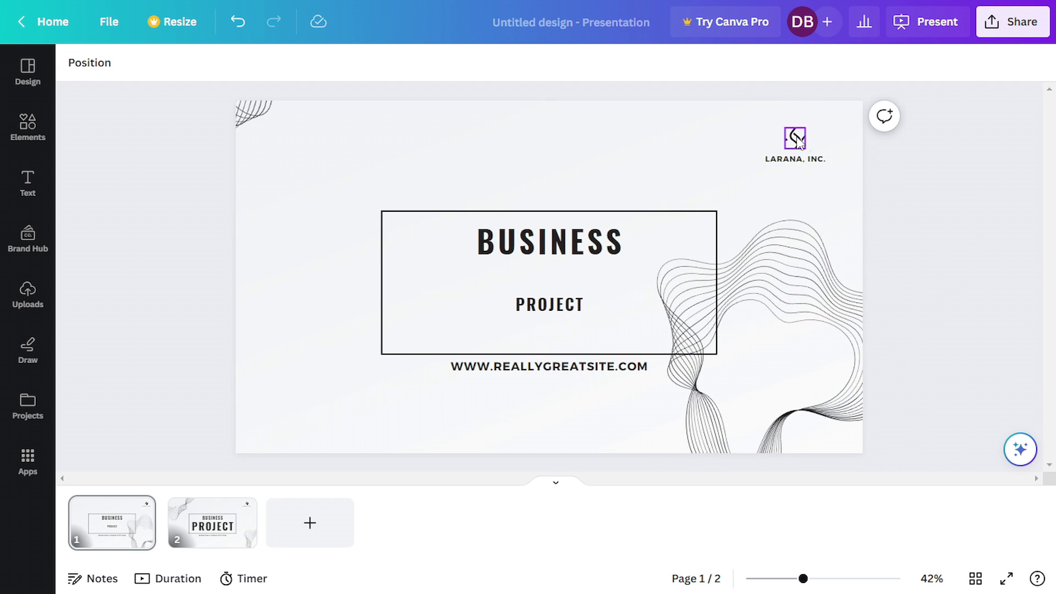
- Move the company logo and LARANA, INC. text off the slide to the right
{"action": "left_click", "coordinate": [795, 141]}
{"action": "left_click_drag", "start_coordinate": [796, 141], "coordinate": [879, 135]}
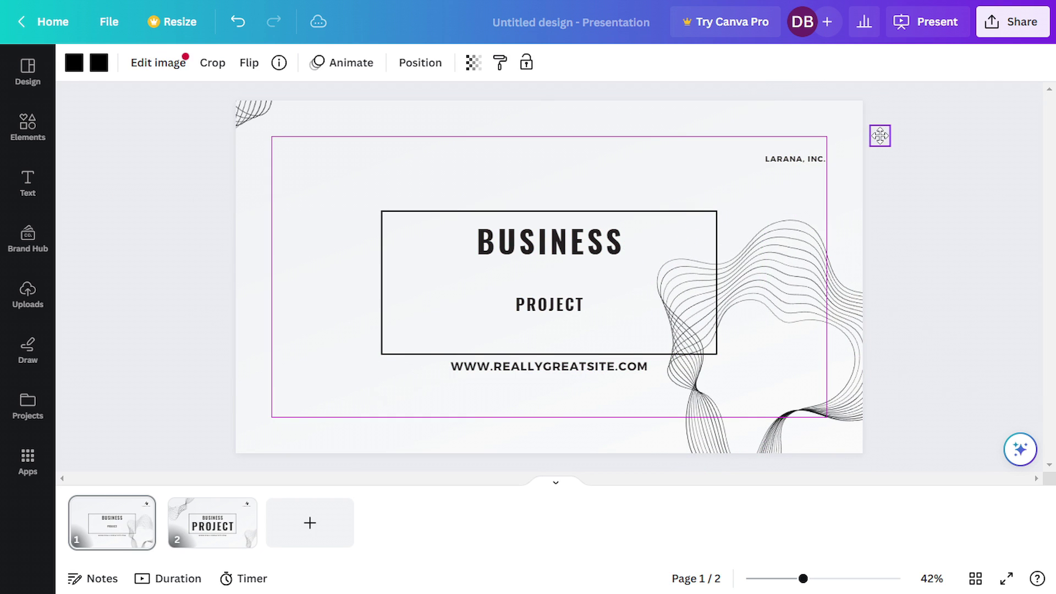
{"action": "left_click_drag", "start_coordinate": [794, 159], "coordinate": [891, 159]}
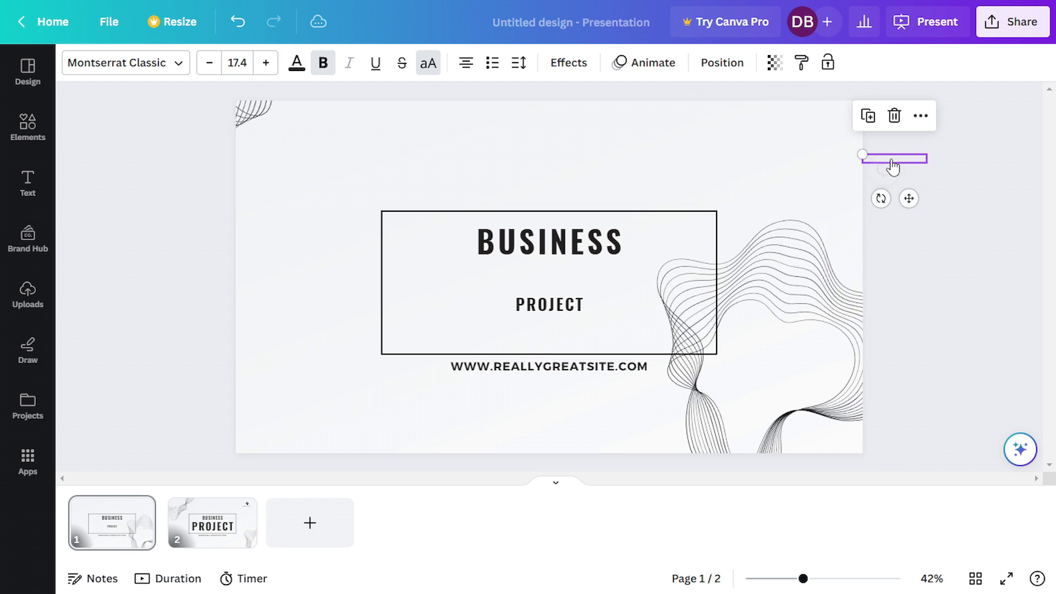
{"action": "left_click", "coordinate": [953, 199]}
- Move the BUSINESS title off the top and the website line down to the bottom
{"action": "left_click_drag", "start_coordinate": [582, 233], "coordinate": [580, 80]}
{"action": "left_click_drag", "start_coordinate": [549, 367], "coordinate": [541, 459]}
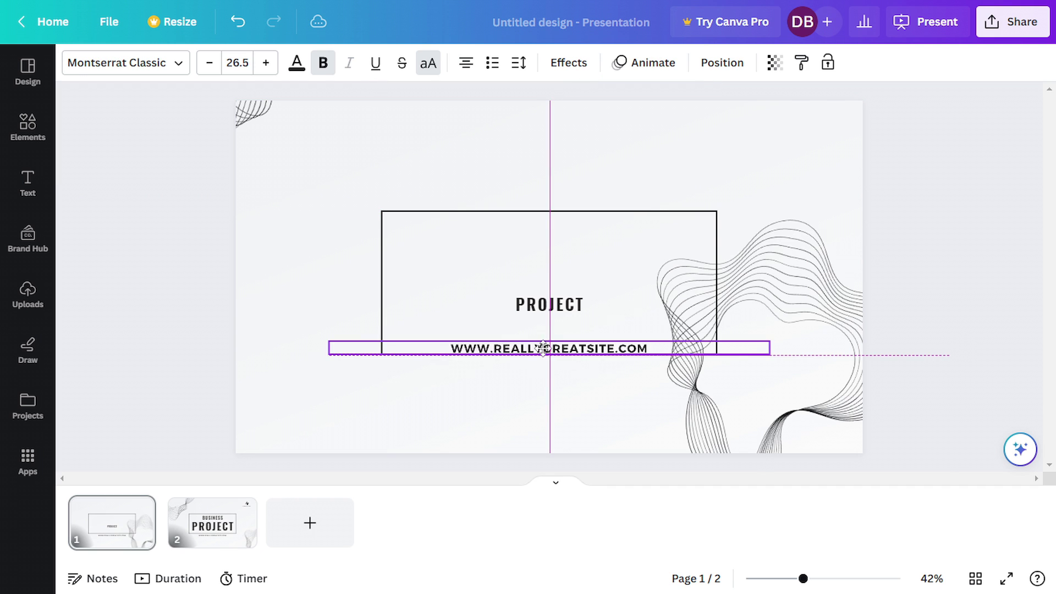
{"action": "left_click", "coordinate": [164, 536]}
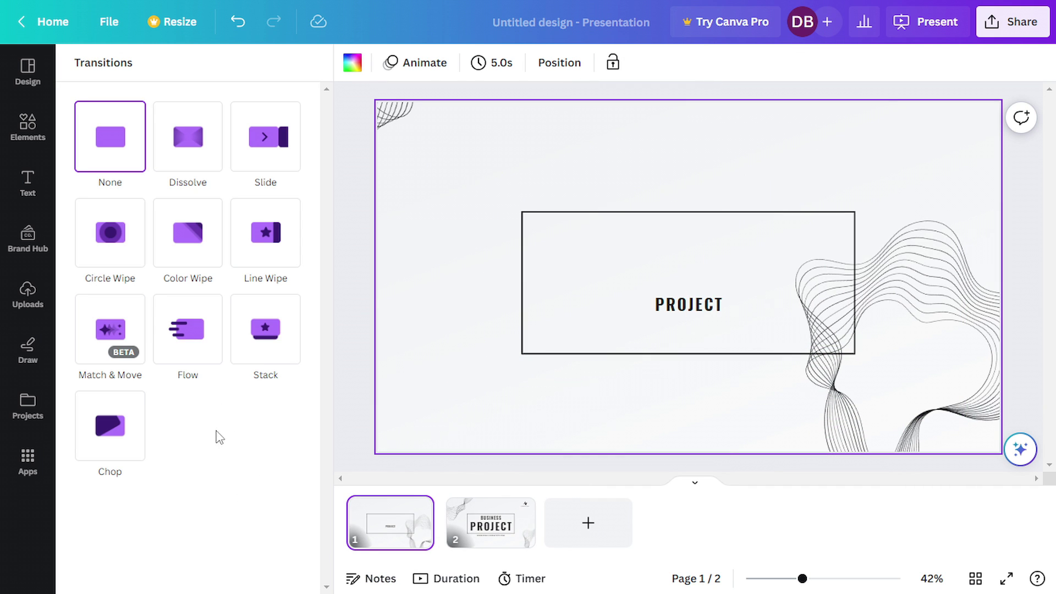
- Apply a Match & Move transition between slides 1 and 2 lasting 1.4 seconds
{"action": "left_click", "coordinate": [122, 350]}
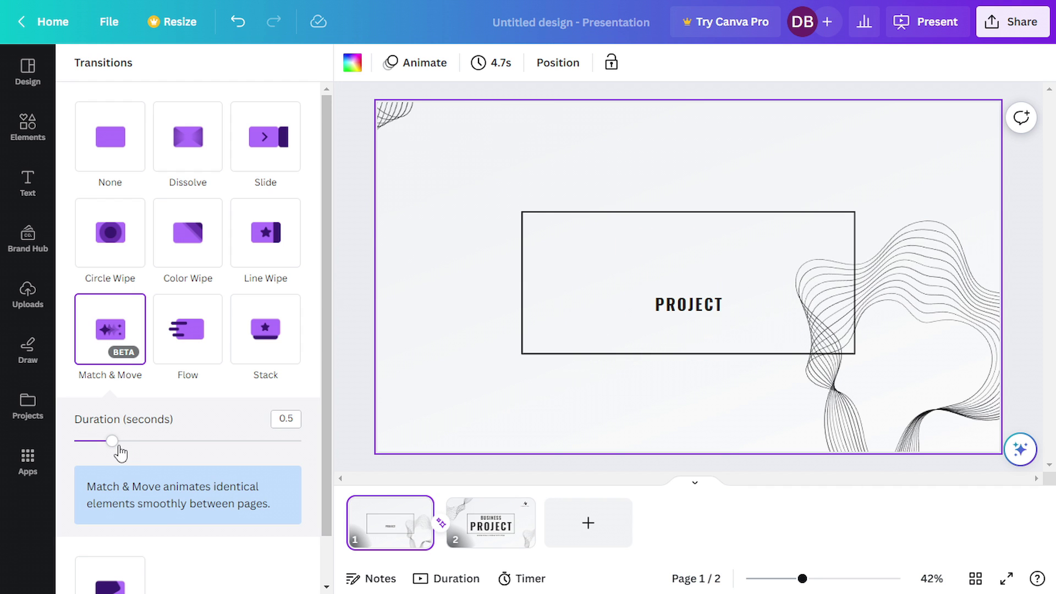
{"action": "left_click_drag", "start_coordinate": [120, 451], "coordinate": [196, 440]}
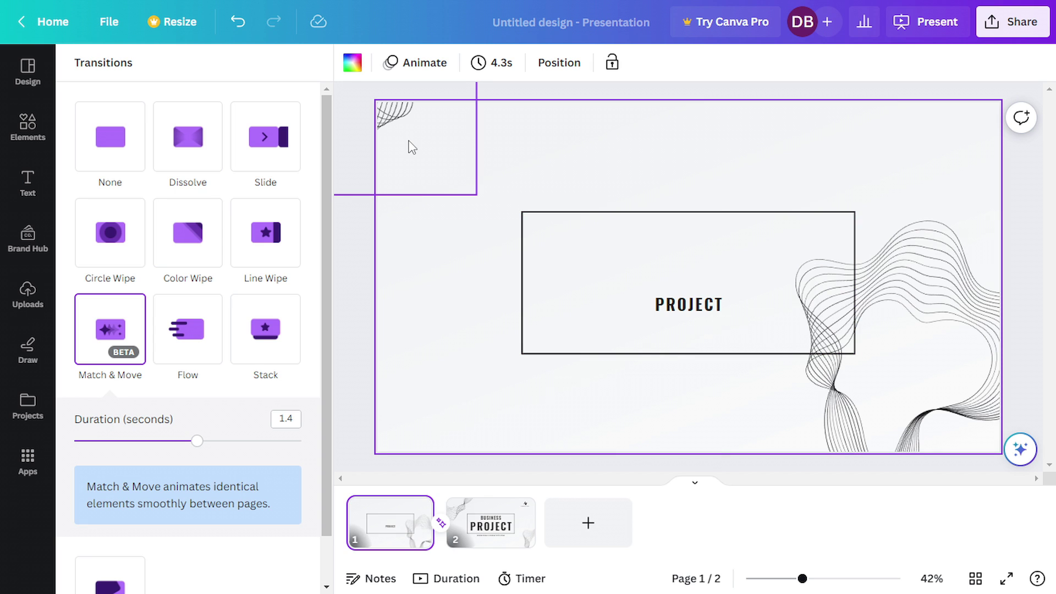
{"action": "left_click", "coordinate": [341, 340]}
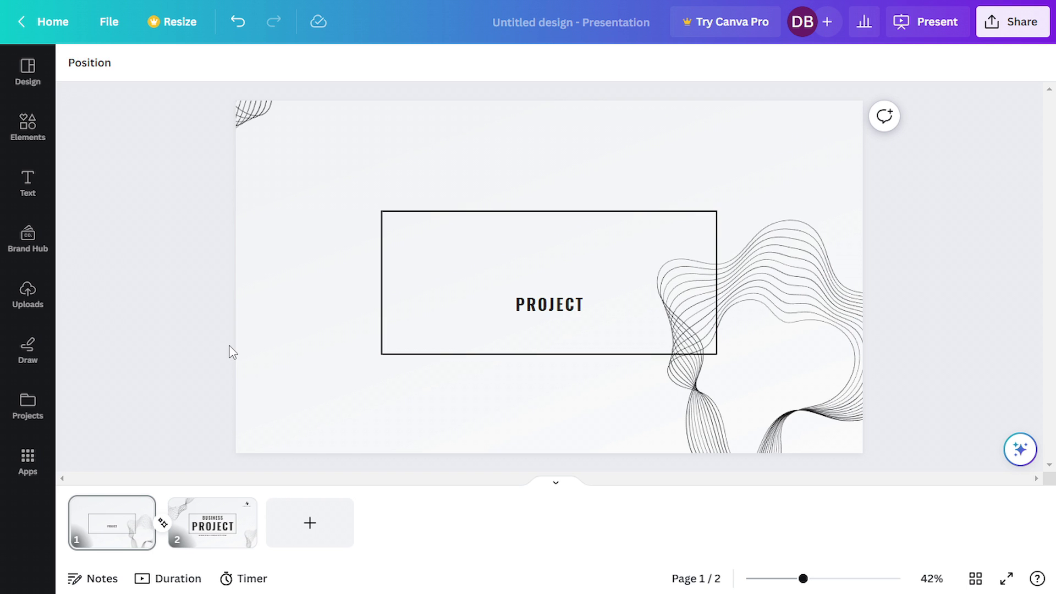
- Restore the removed elements, move the website to the bottom and shrink BUSINESS above PROJECT
{"action": "key", "text": "ctrl+z"}
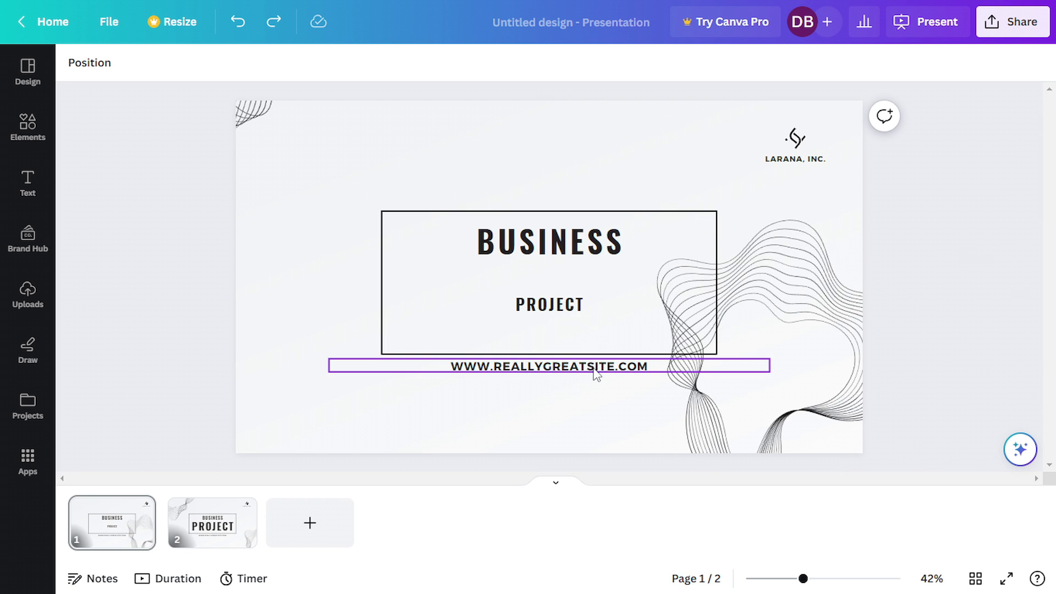
{"action": "left_click_drag", "start_coordinate": [596, 373], "coordinate": [596, 448]}
{"action": "left_click", "coordinate": [603, 261]}
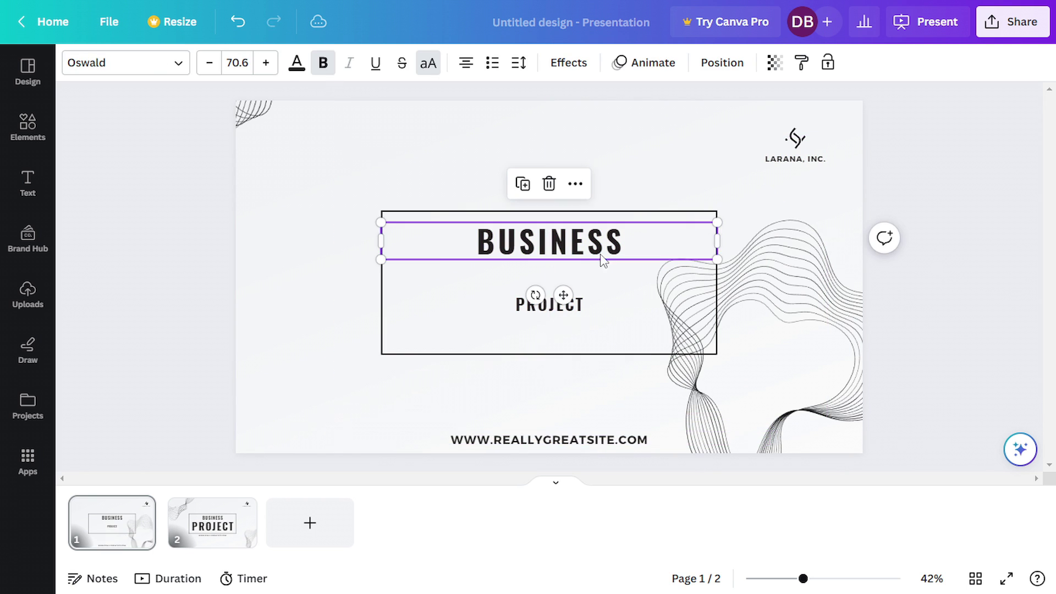
{"action": "mouse_move", "coordinate": [716, 260]}
{"action": "left_mouse_down"}
{"action": "mouse_move", "coordinate": [589, 285]}
{"action": "mouse_move", "coordinate": [578, 296]}
{"action": "left_mouse_up"}
{"action": "left_click", "coordinate": [577, 303]}
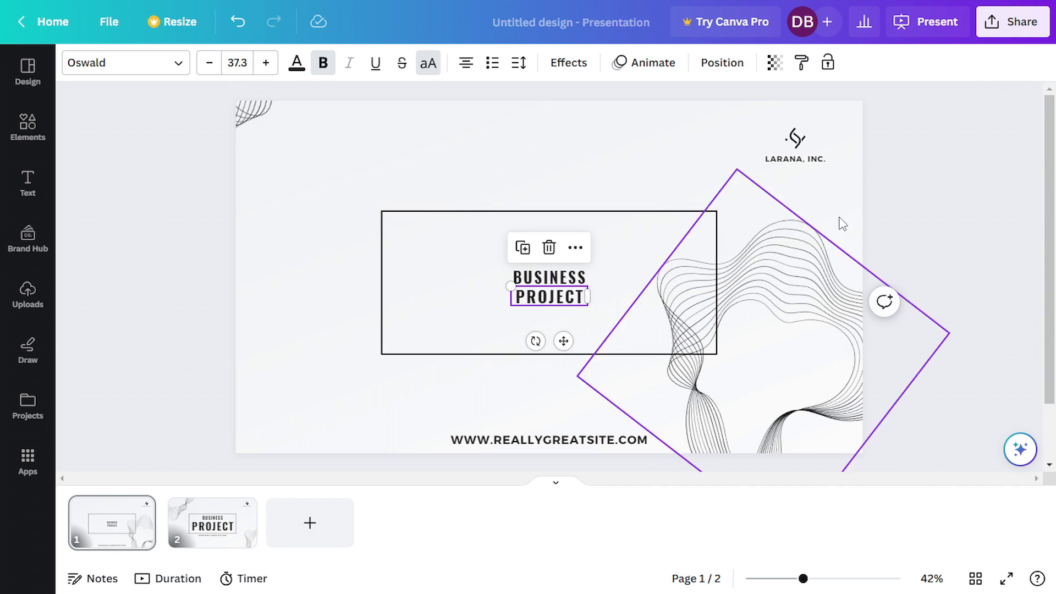
- Move the logo up to the top-right corner and LARANA, INC. down below it
{"action": "left_click_drag", "start_coordinate": [795, 138], "coordinate": [796, 110]}
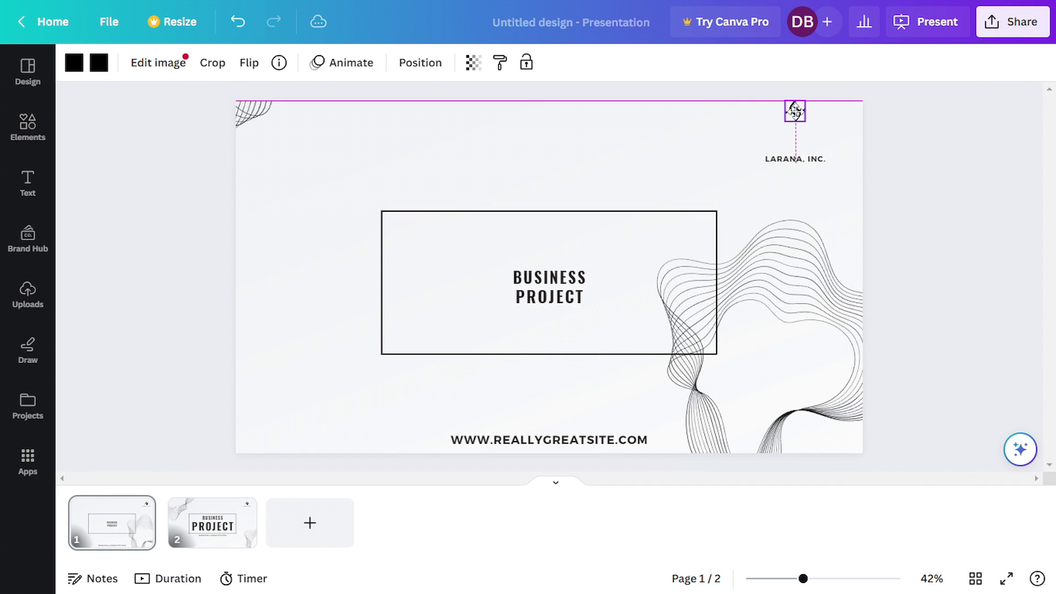
{"action": "left_click", "coordinate": [913, 188]}
{"action": "left_click_drag", "start_coordinate": [795, 157], "coordinate": [792, 202]}
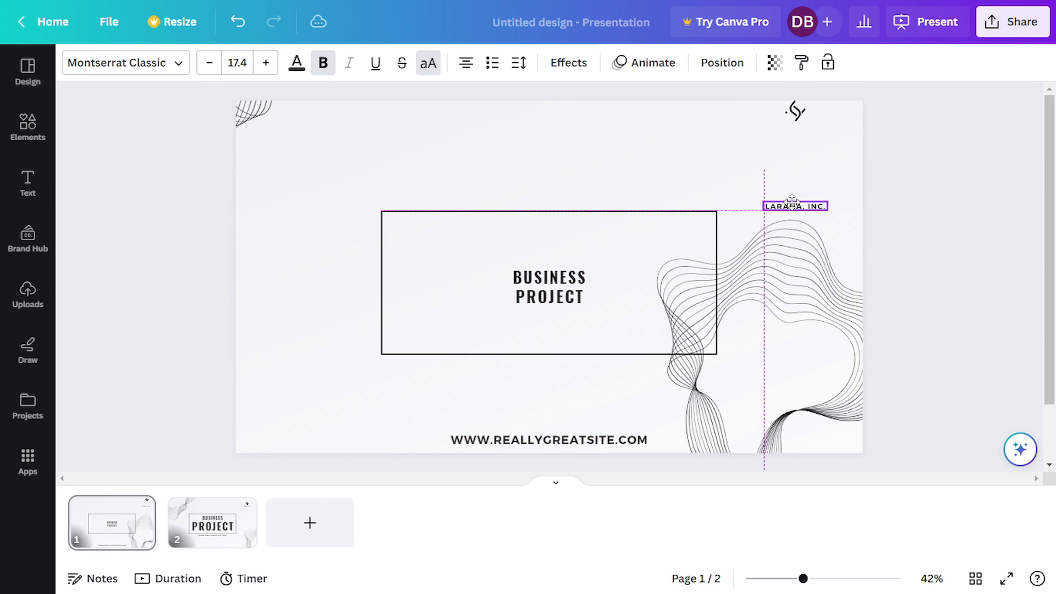
- Apply a Match & Move transition between slides 1 and 2 lasting 0.3 seconds
{"action": "left_click", "coordinate": [909, 279]}
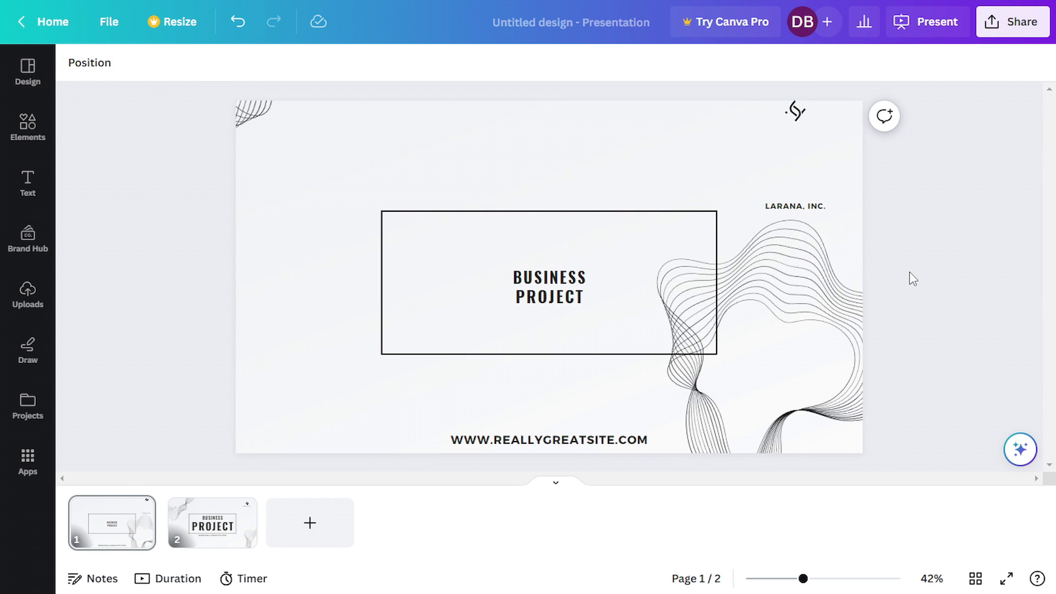
{"action": "mouse_move", "coordinate": [171, 527]}
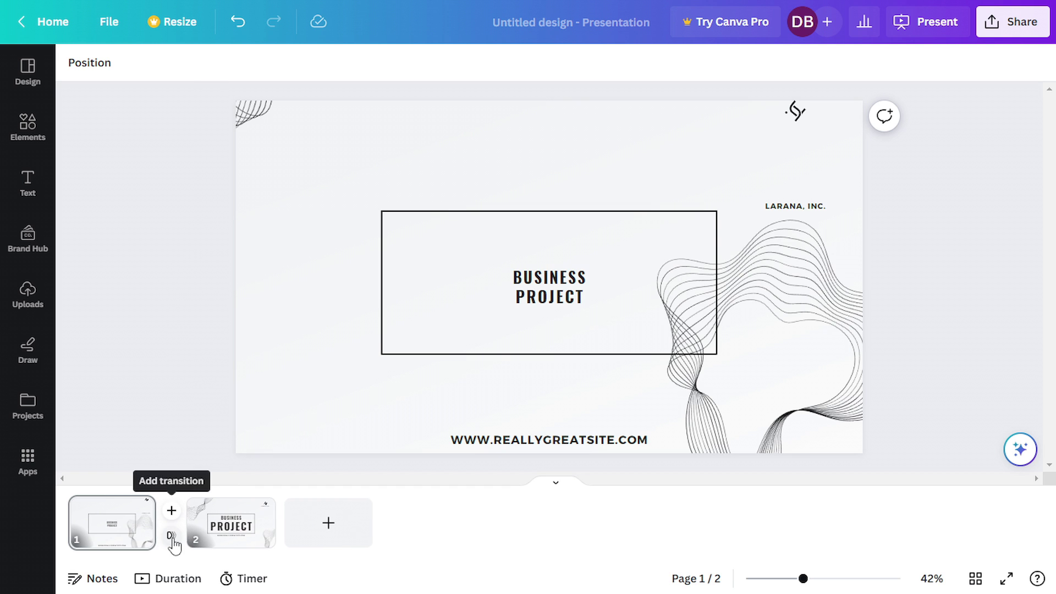
{"action": "left_click", "coordinate": [172, 536]}
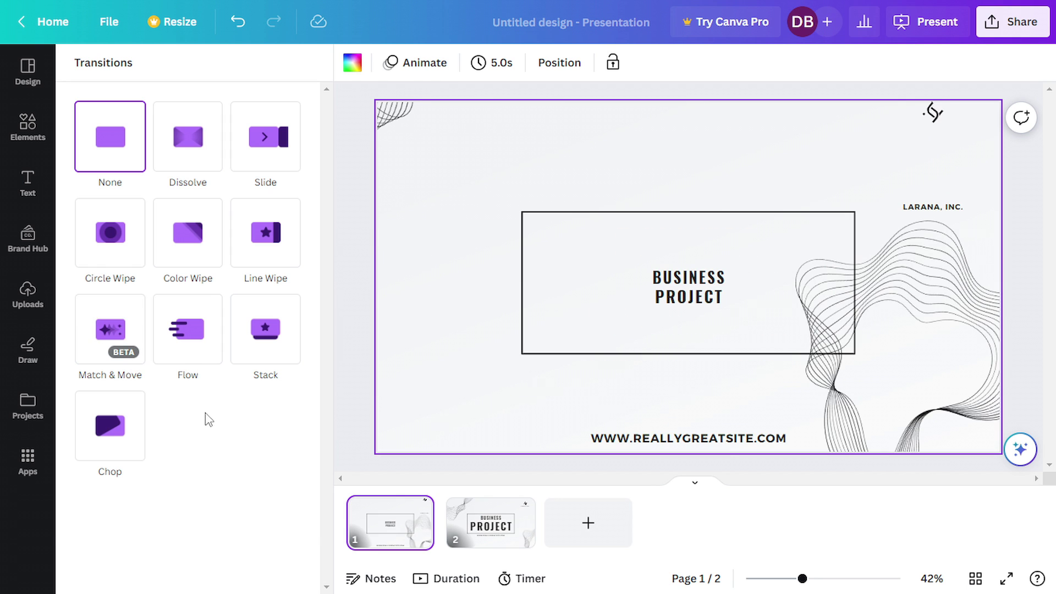
{"action": "left_click", "coordinate": [116, 350]}
{"action": "left_click_drag", "start_coordinate": [111, 442], "coordinate": [92, 442]}
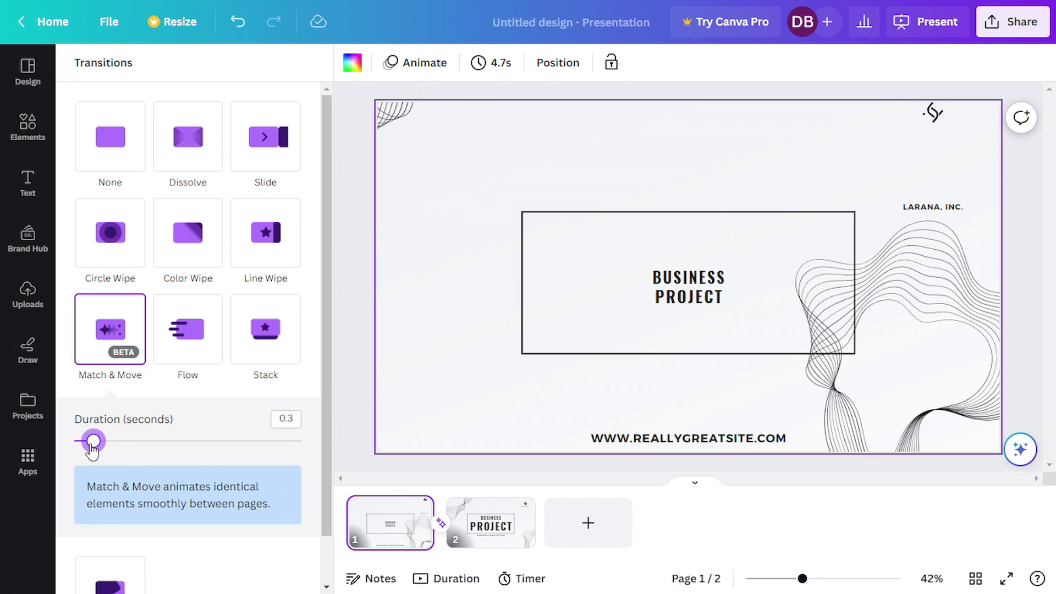
{"action": "key", "text": "Escape"}
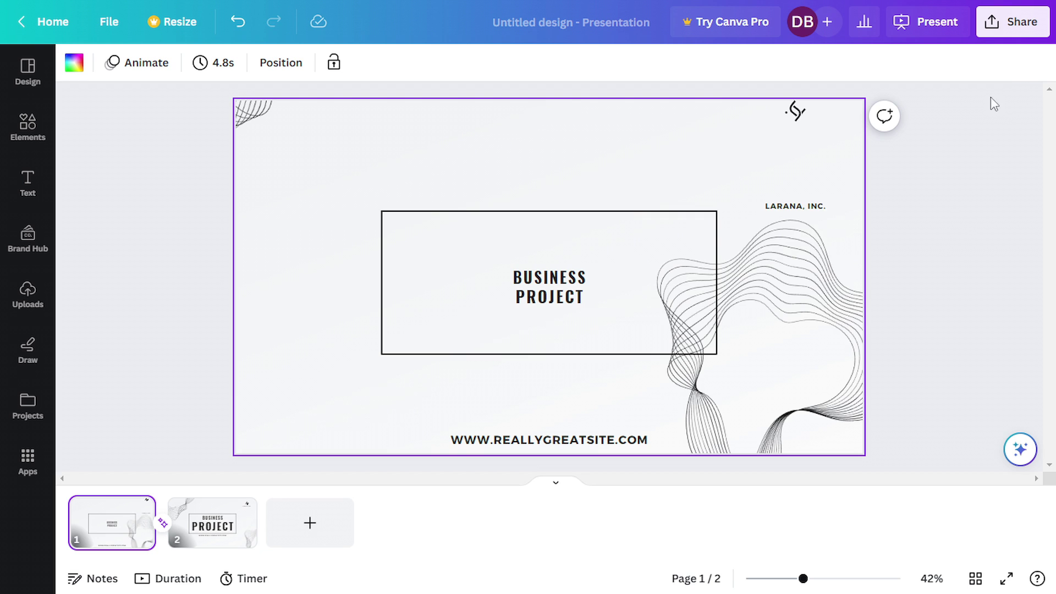
- Bring up the Share panel and its download settings for the presentation
{"action": "left_click", "coordinate": [1007, 37]}
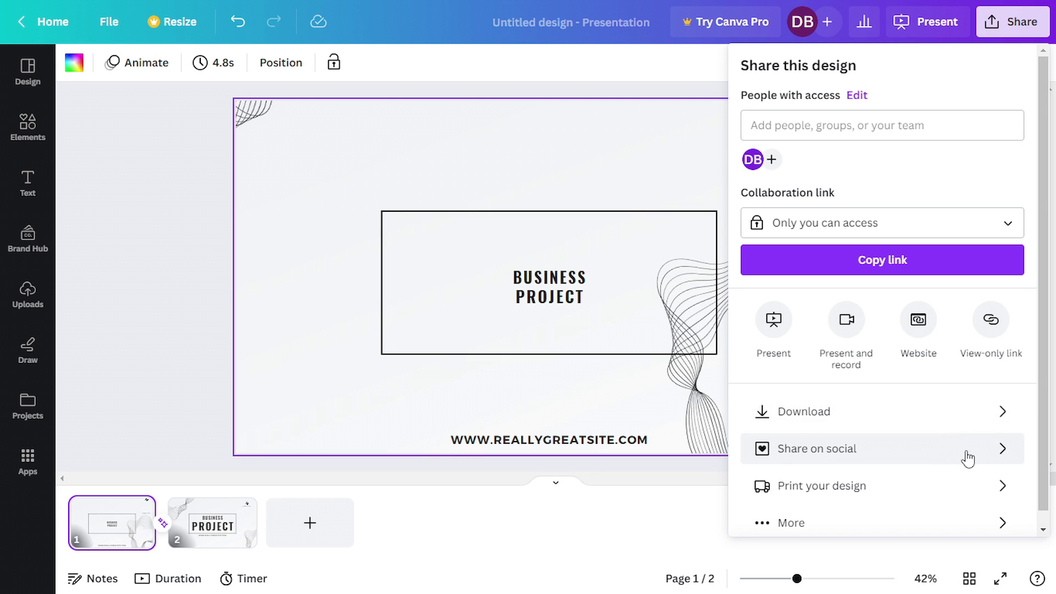
{"action": "scroll", "coordinate": [1043, 513], "scroll_direction": "down", "scroll_amount": 1}
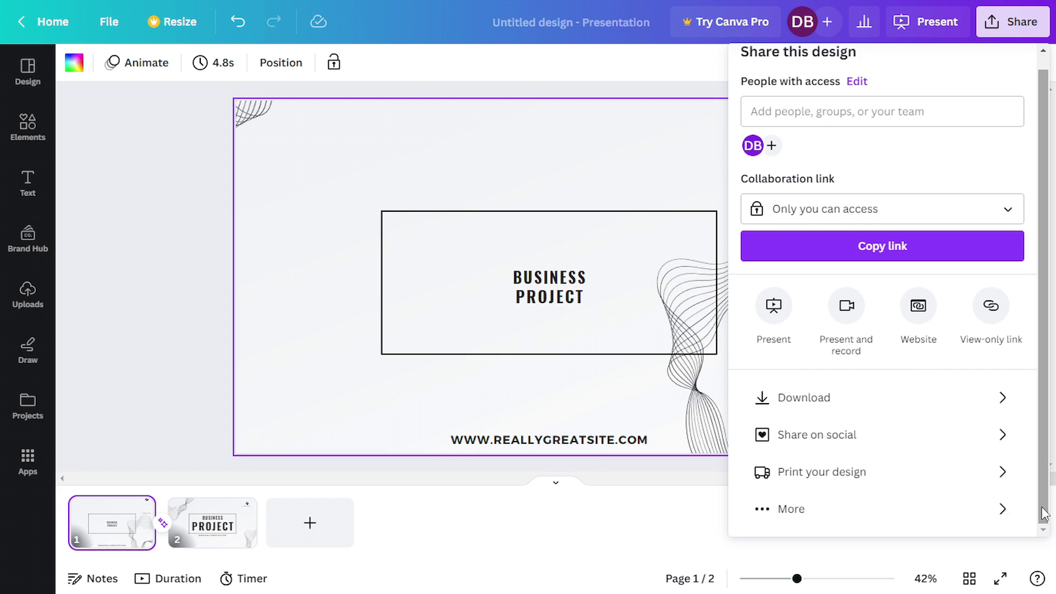
{"action": "left_click", "coordinate": [896, 512]}
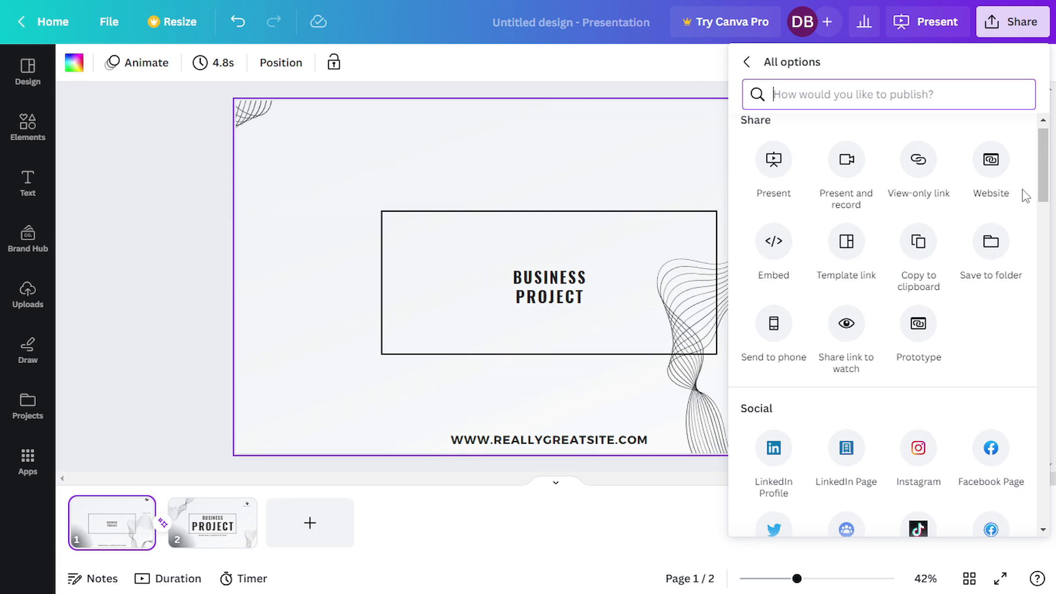
{"action": "left_click", "coordinate": [745, 63]}
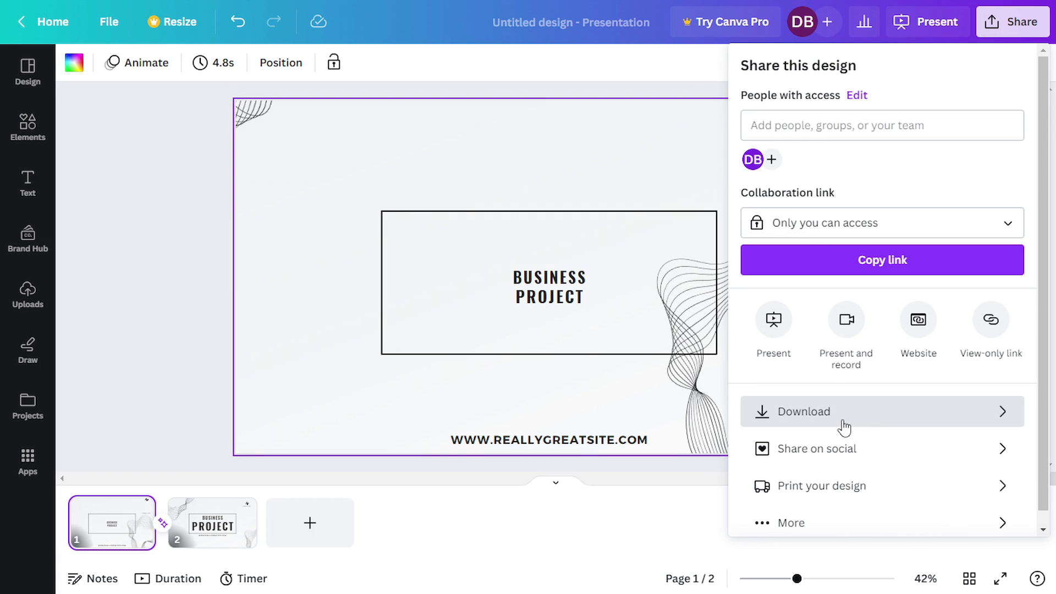
{"action": "left_click", "coordinate": [843, 426]}
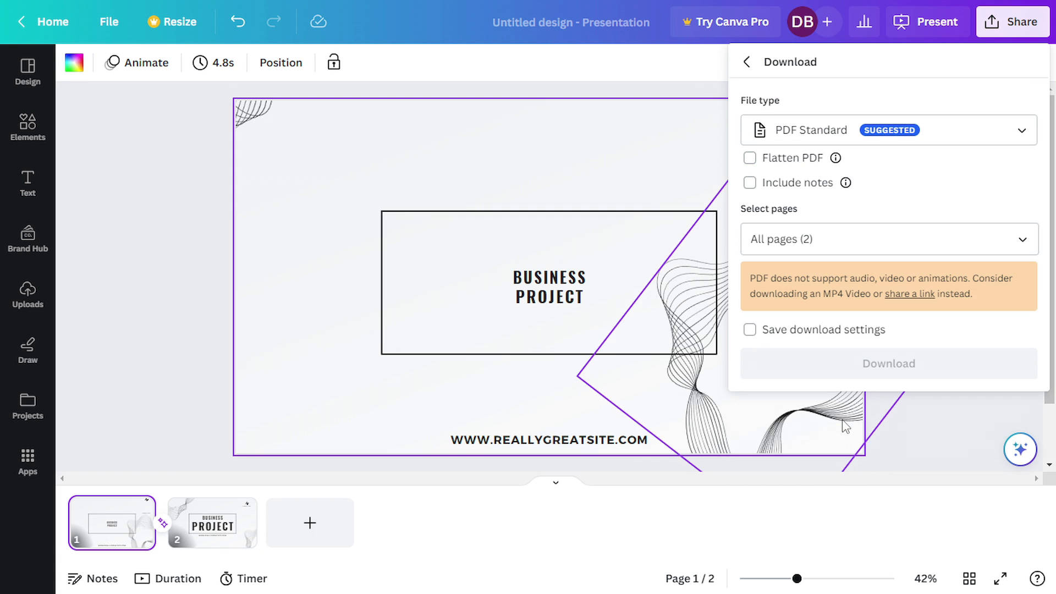
- Download the presentation as an MP4 video covering all 2 pages
{"action": "left_click", "coordinate": [783, 143]}
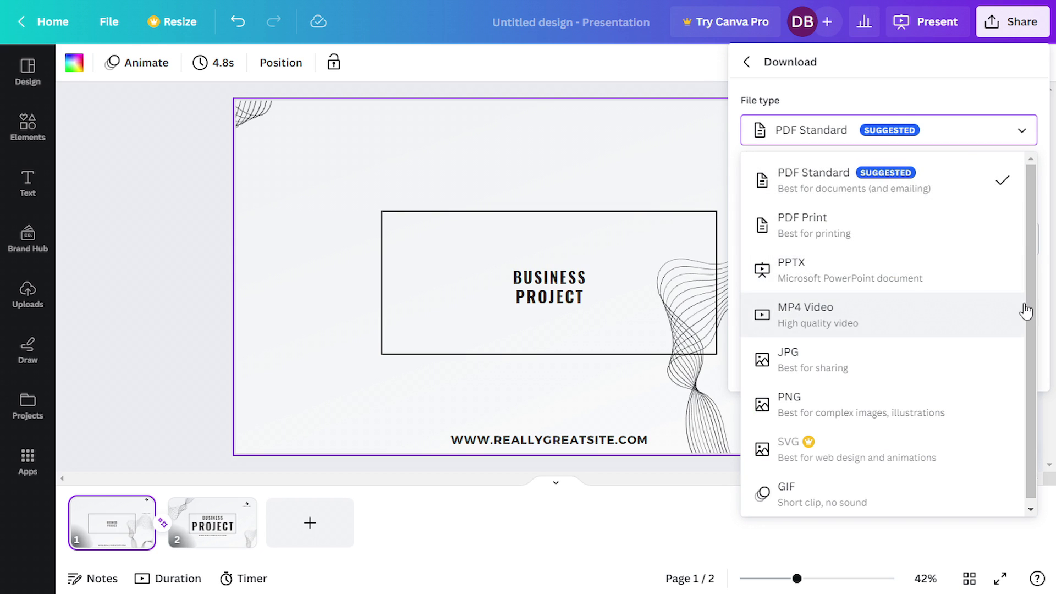
{"action": "left_click_drag", "start_coordinate": [1030, 317], "coordinate": [1022, 349]}
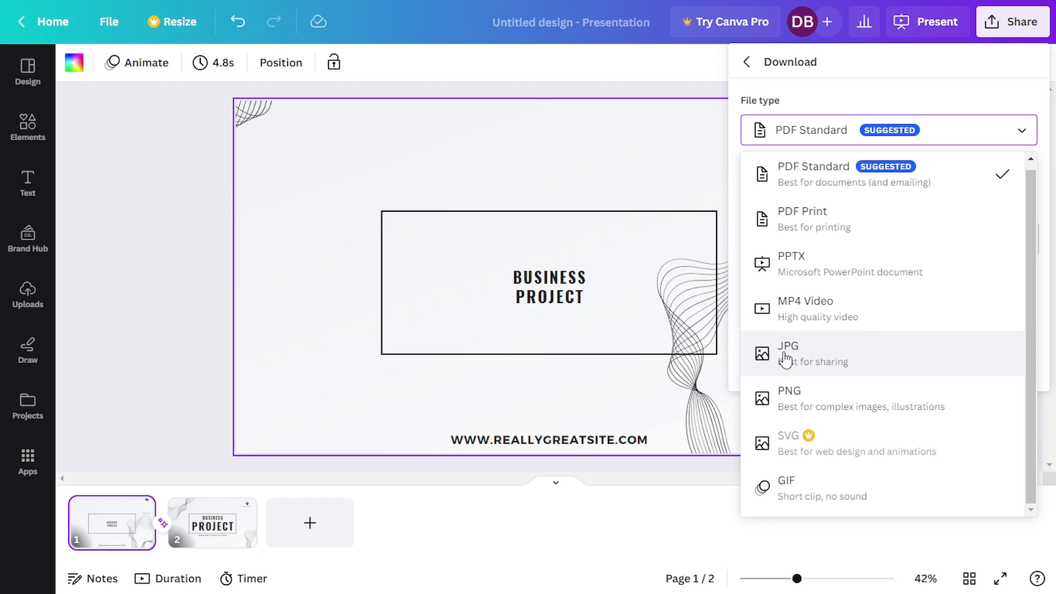
{"action": "left_click", "coordinate": [1023, 142]}
{"action": "left_click", "coordinate": [947, 135]}
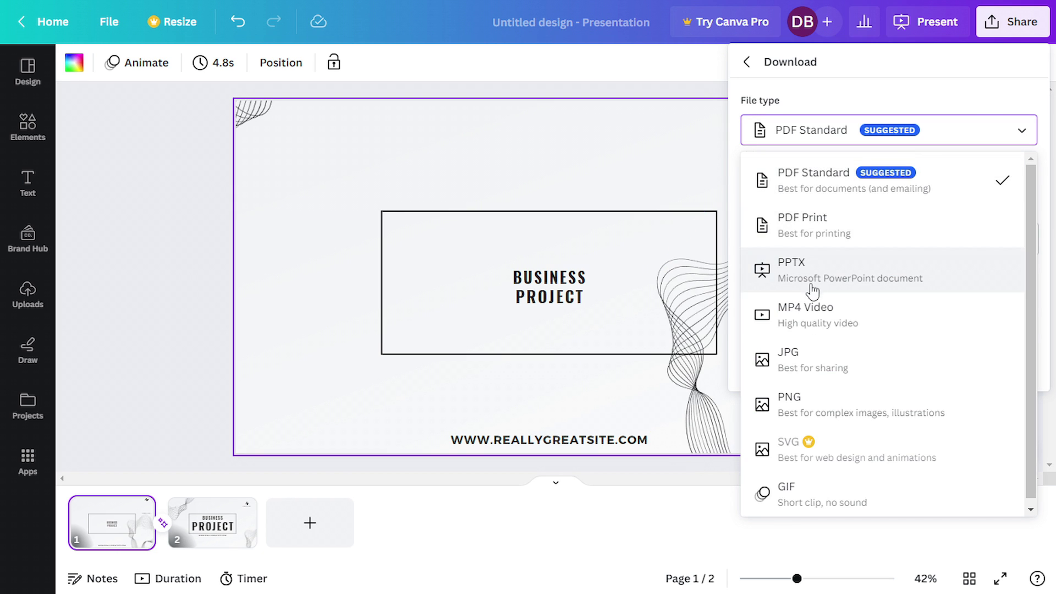
{"action": "left_click", "coordinate": [830, 323]}
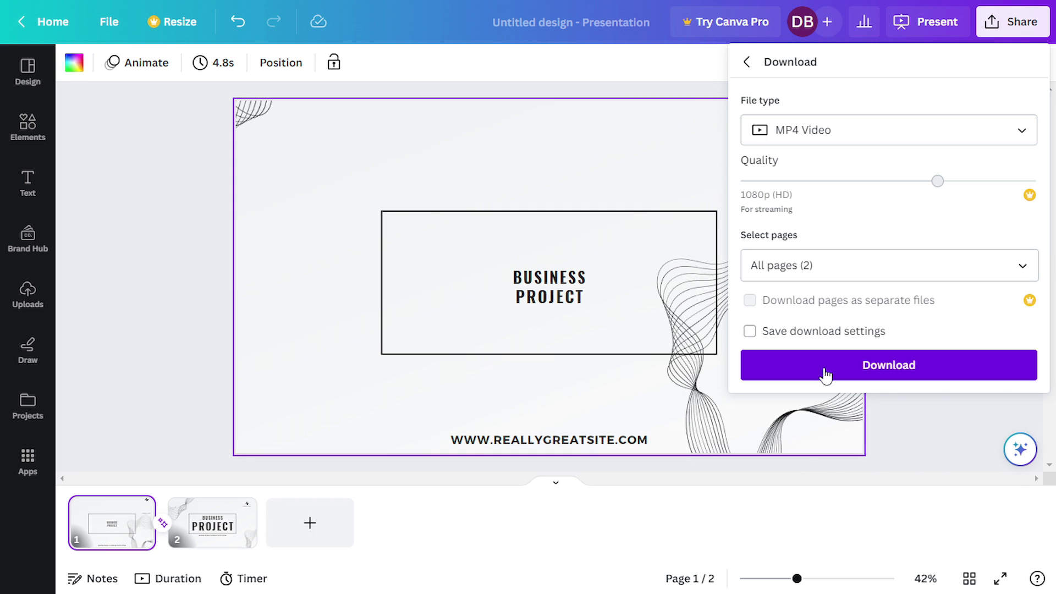
{"action": "left_click", "coordinate": [825, 374]}
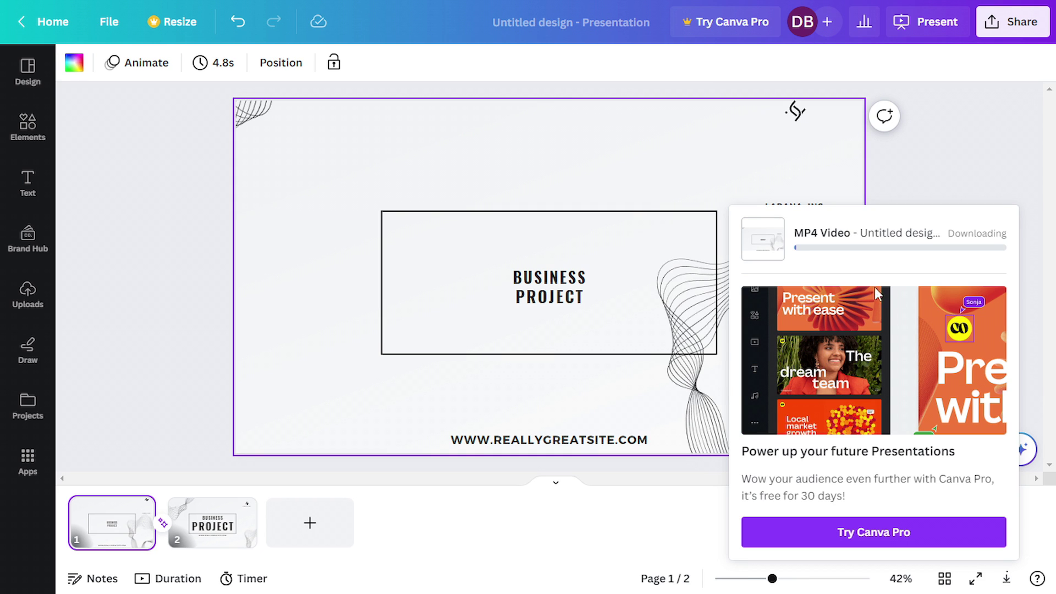